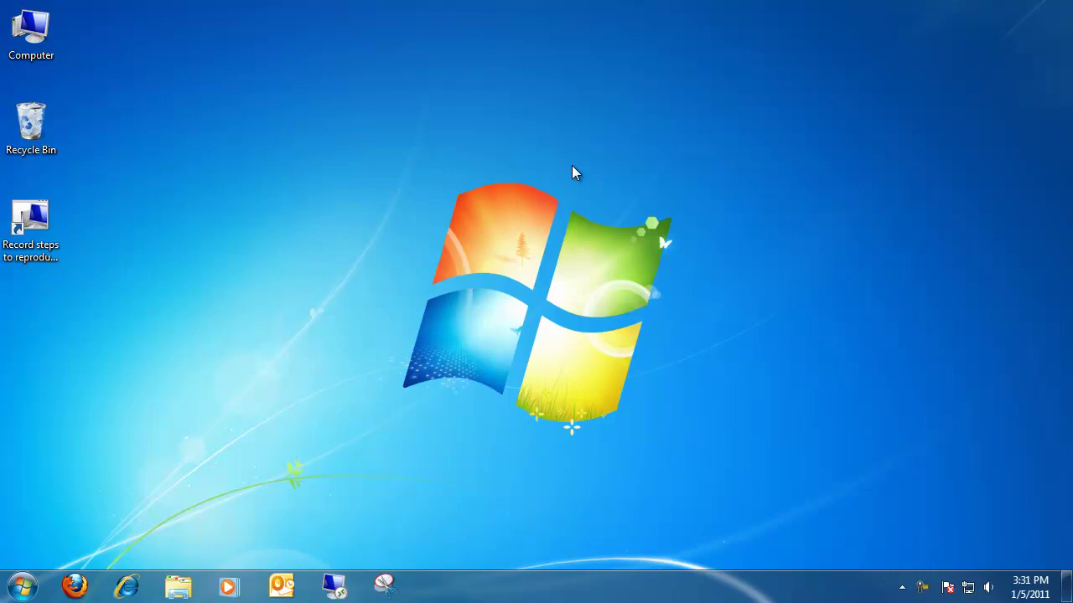
Launch Problem Steps Recorder by searching 'problem step re' in the Start menu.
left_click(30, 220)
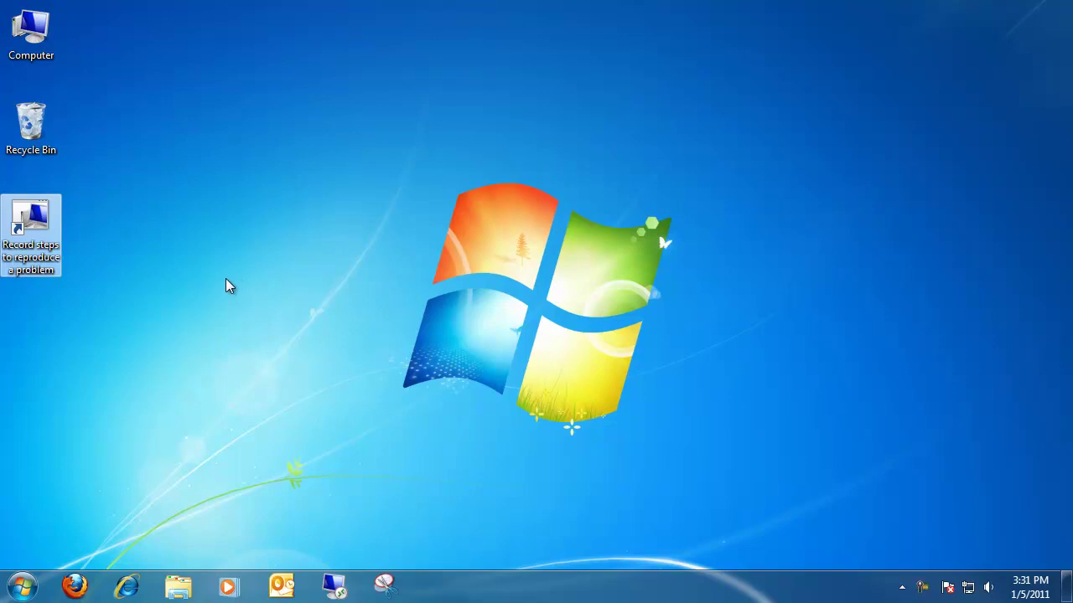
left_click(339, 282)
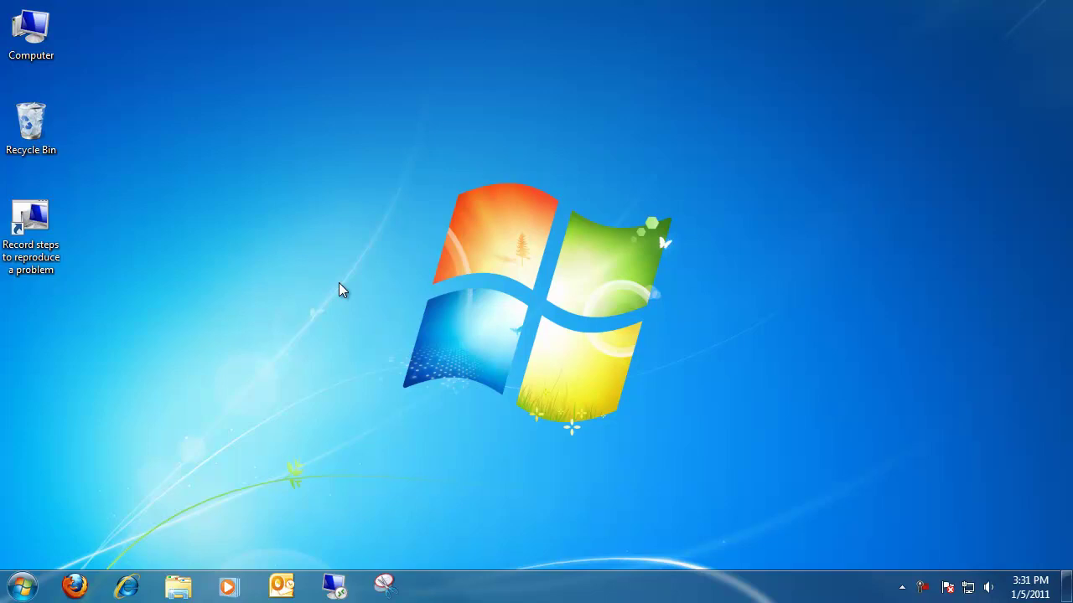
left_click(22, 587)
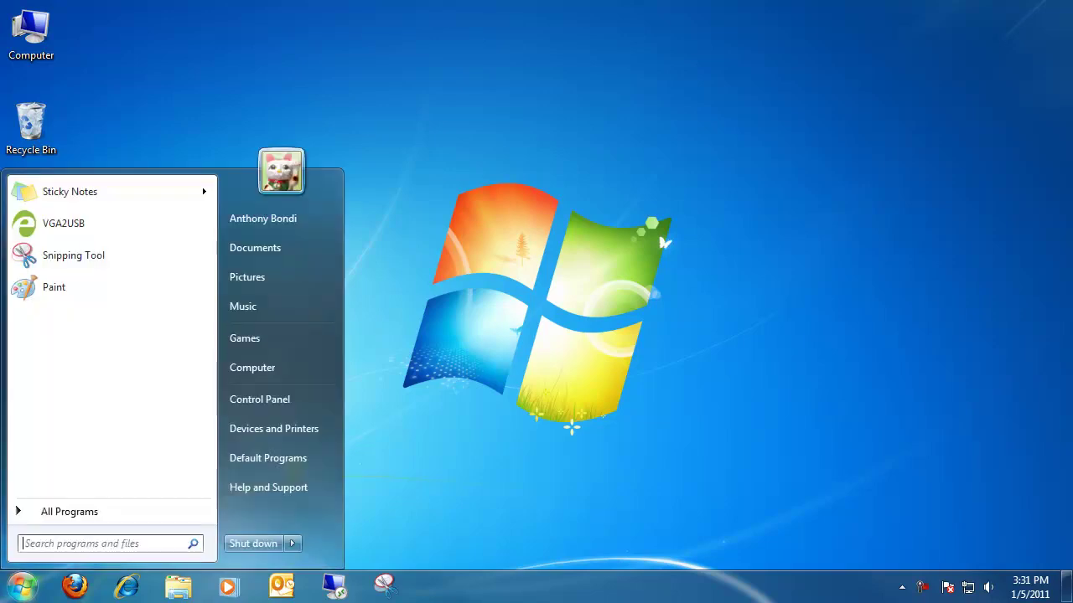
left_click(49, 545)
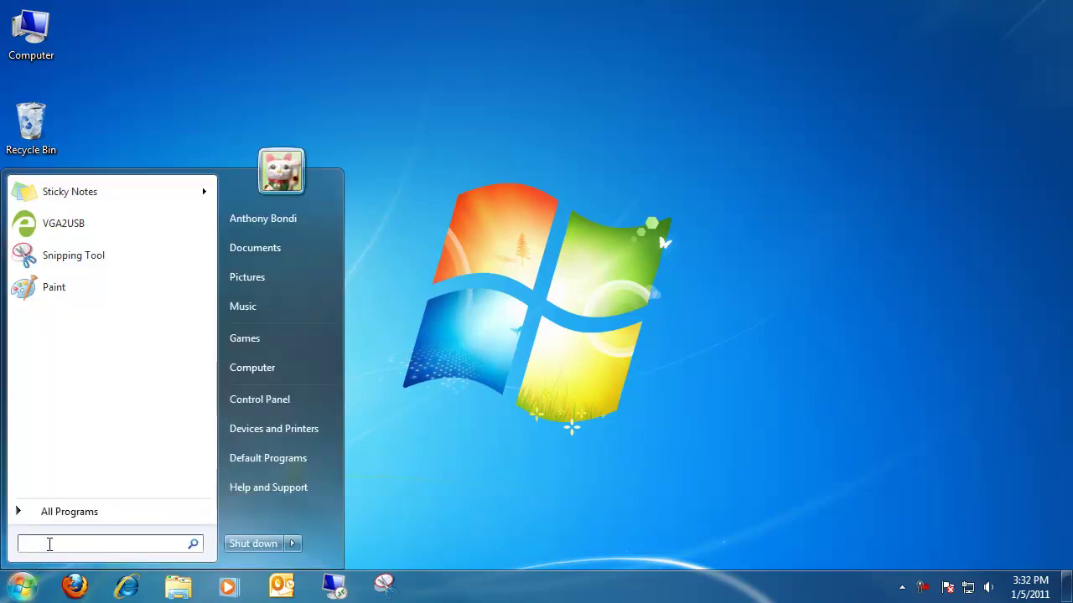
type("pro")
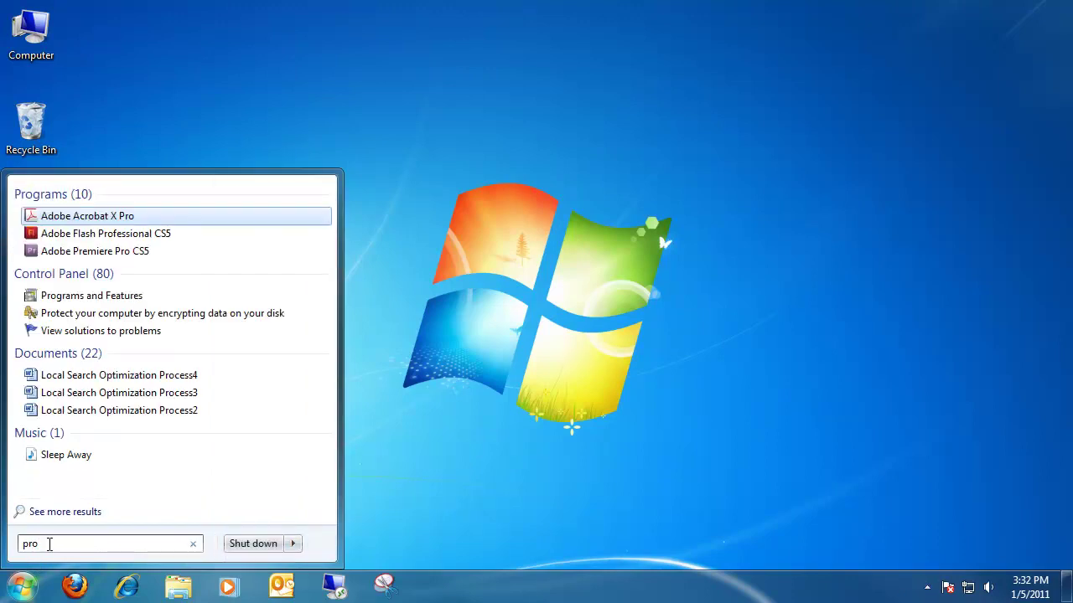
type("blem s")
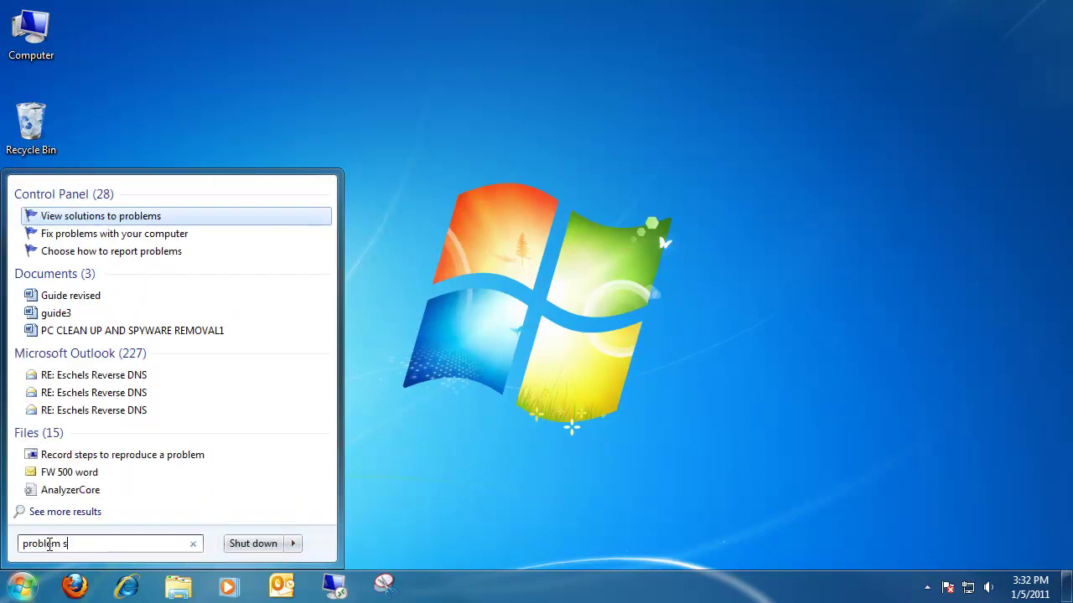
type("te")
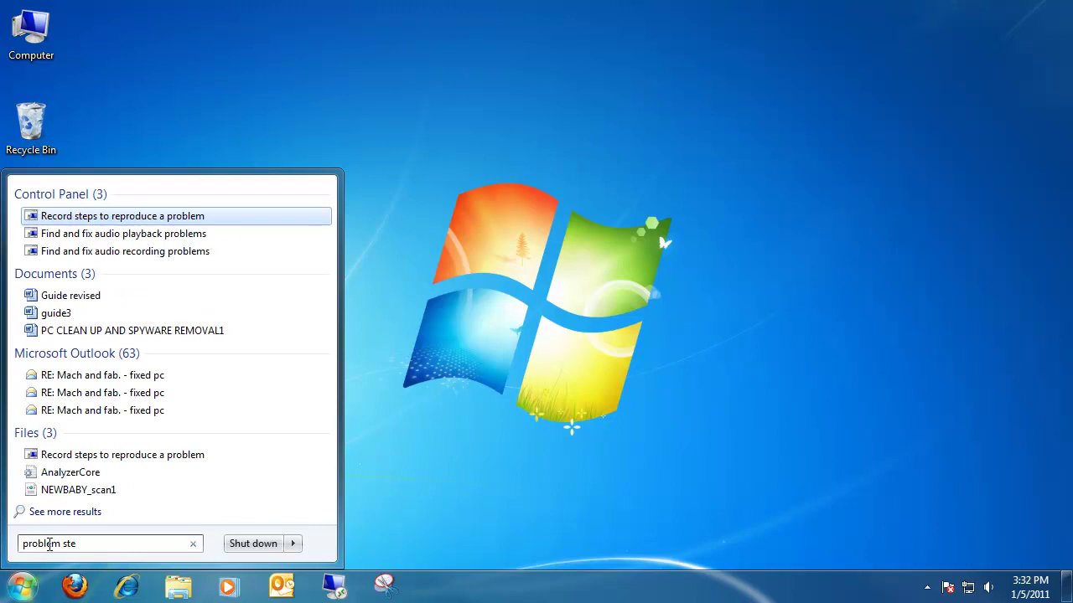
type("p re")
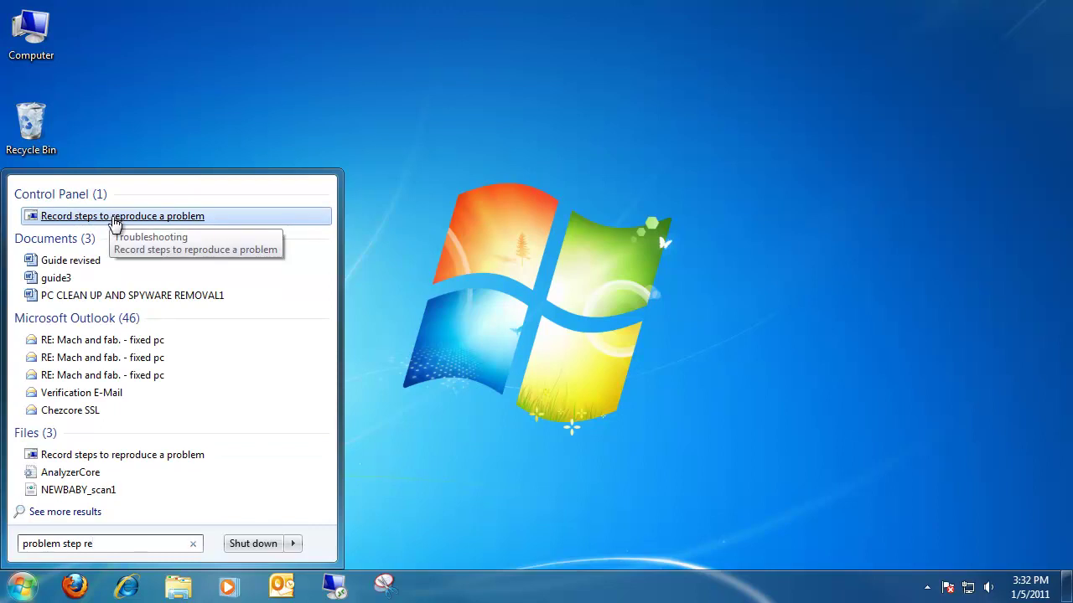
left_click(115, 221)
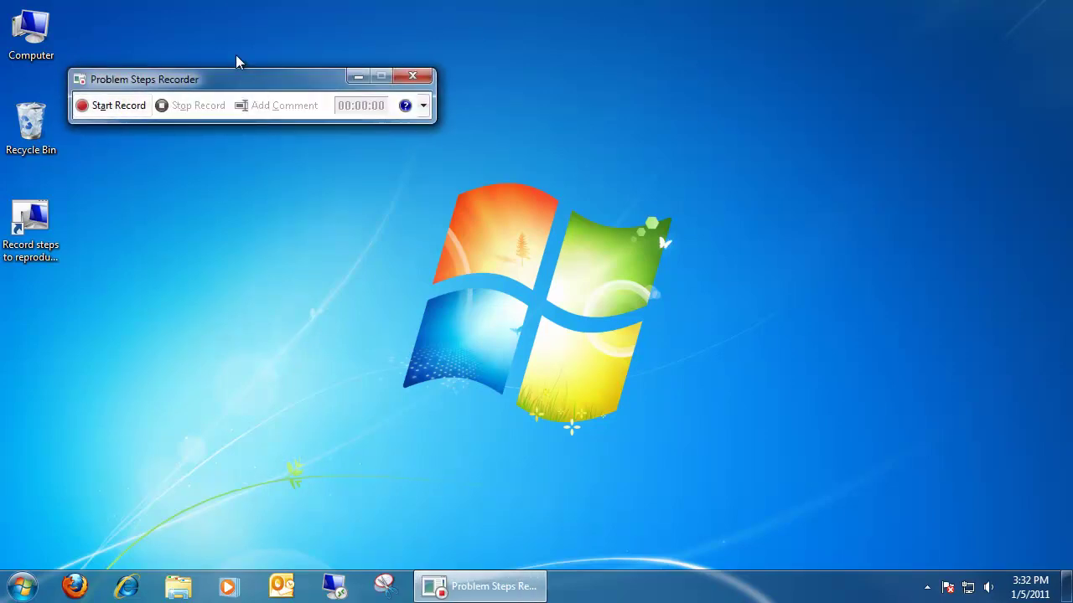
Drag the recorder window to the top centre and start recording.
left_click_drag(237, 78, 601, 88)
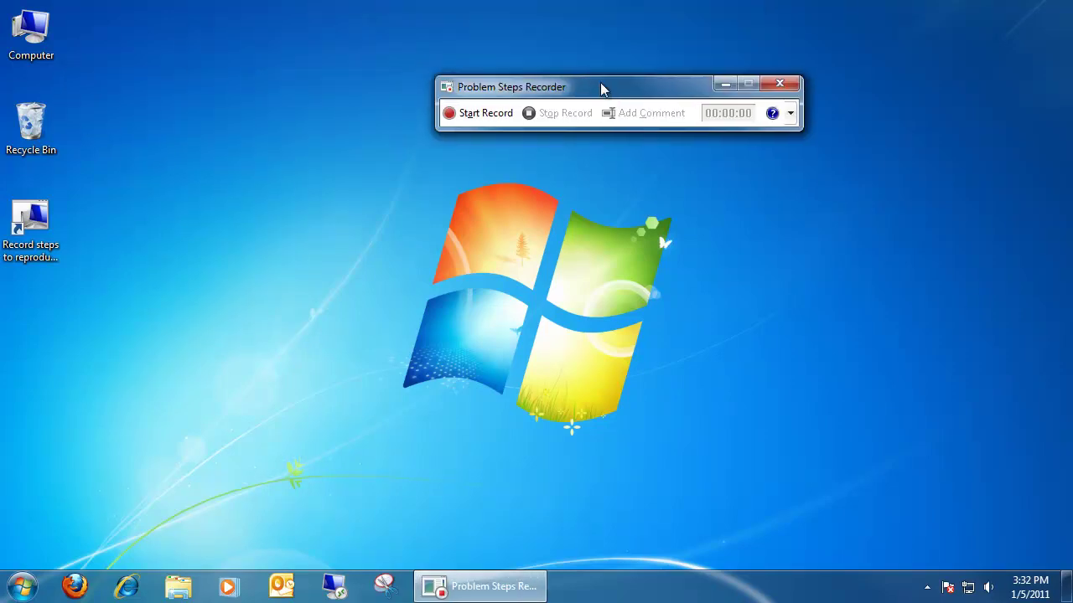
left_click(479, 115)
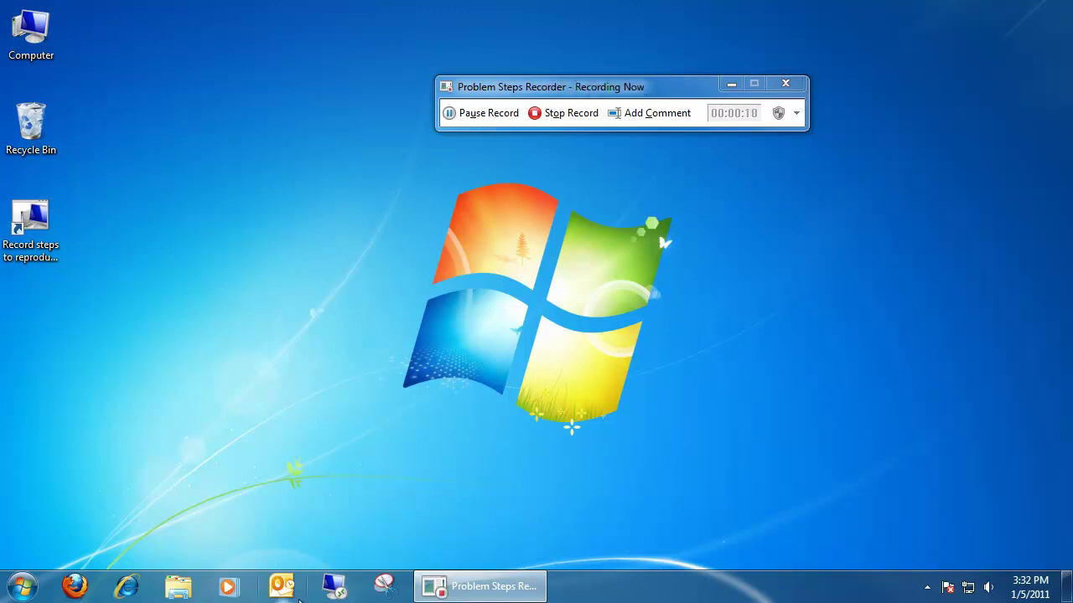
Open Internet Explorer to Google, view the Internet Options Security tab, then close it.
left_click(127, 586)
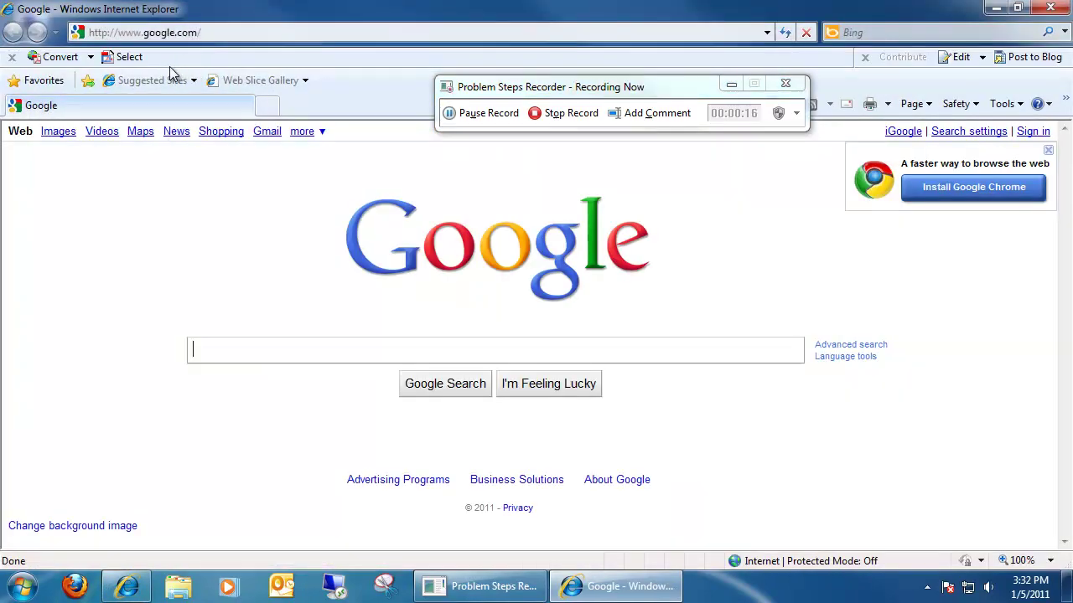
left_click(1010, 104)
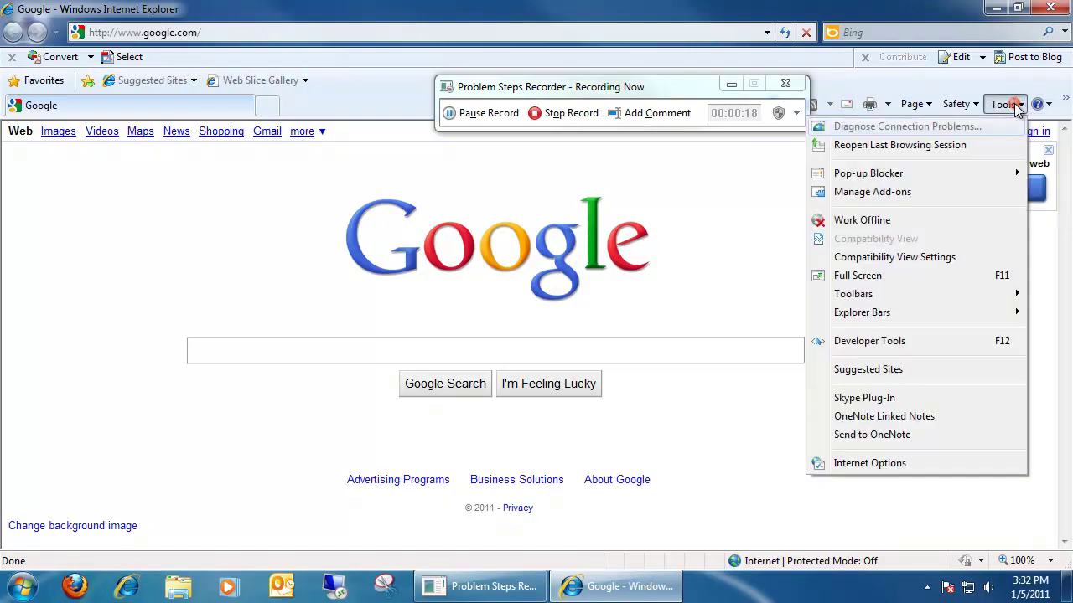
left_click(874, 465)
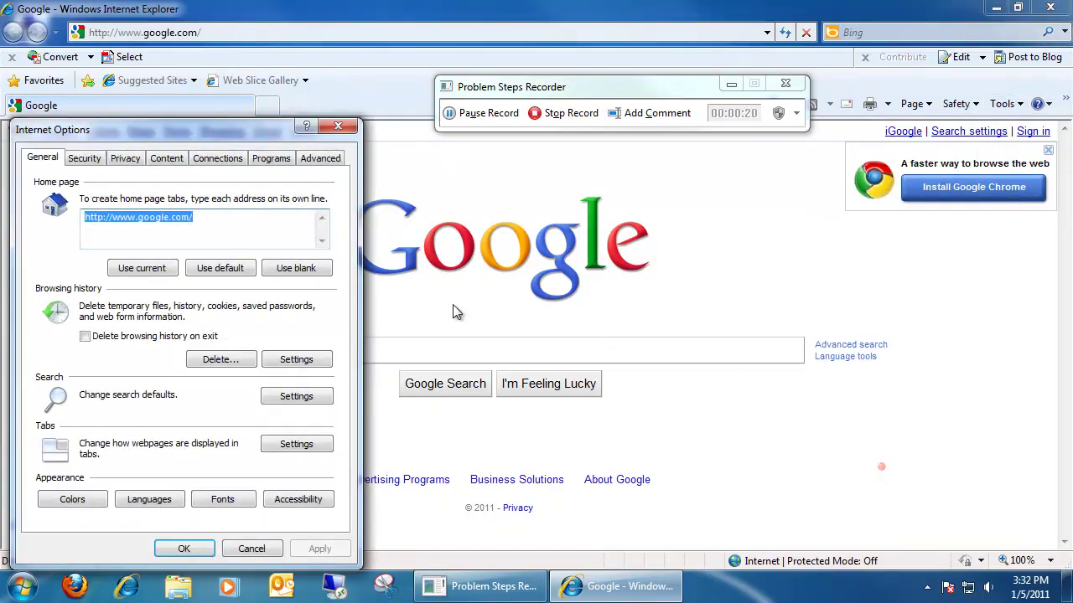
left_click(84, 158)
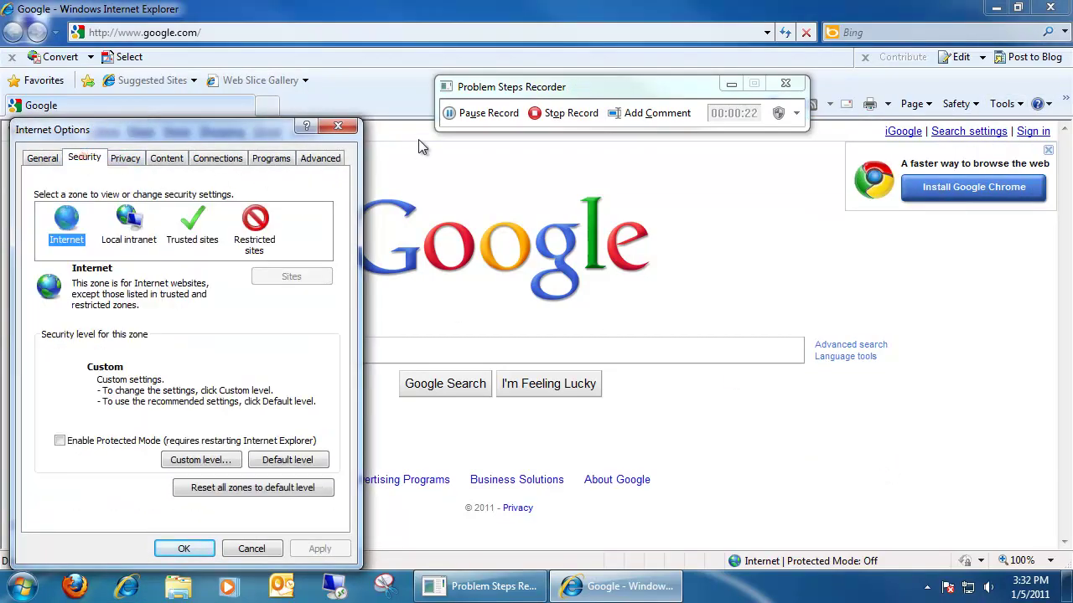
left_click(344, 130)
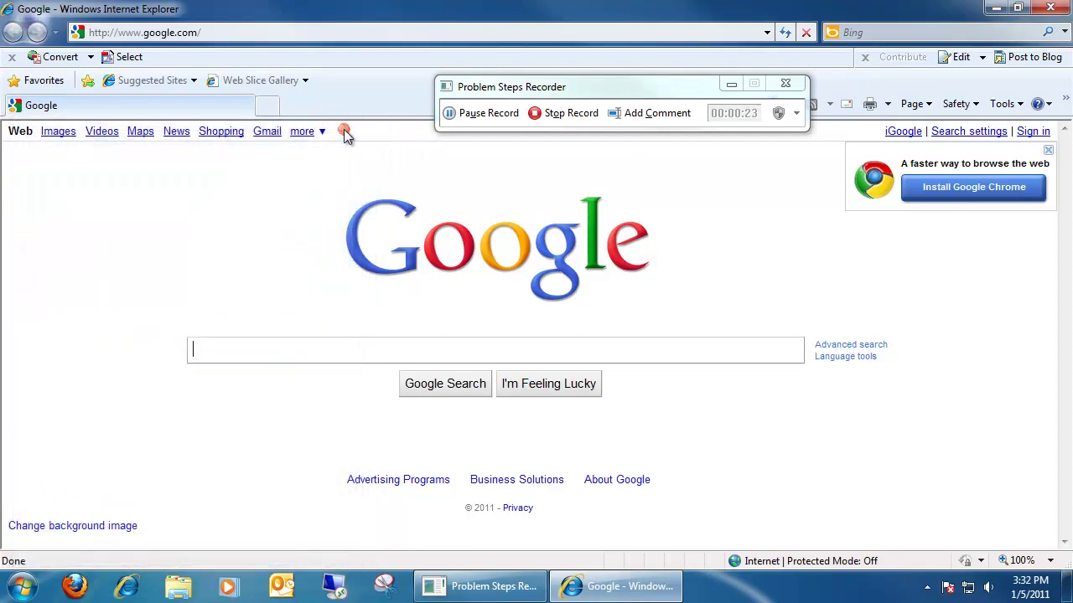
Google 'windows 7', open the Windows 7 and the Holidays result, then close the browser.
left_click(224, 353)
type("window")
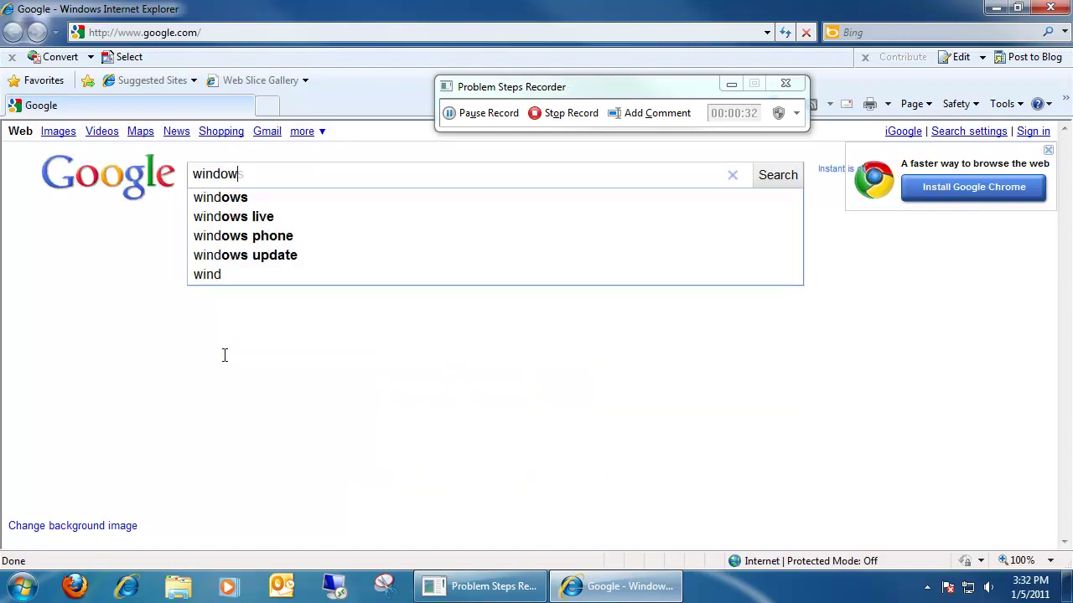
type("s 7")
key("Return")
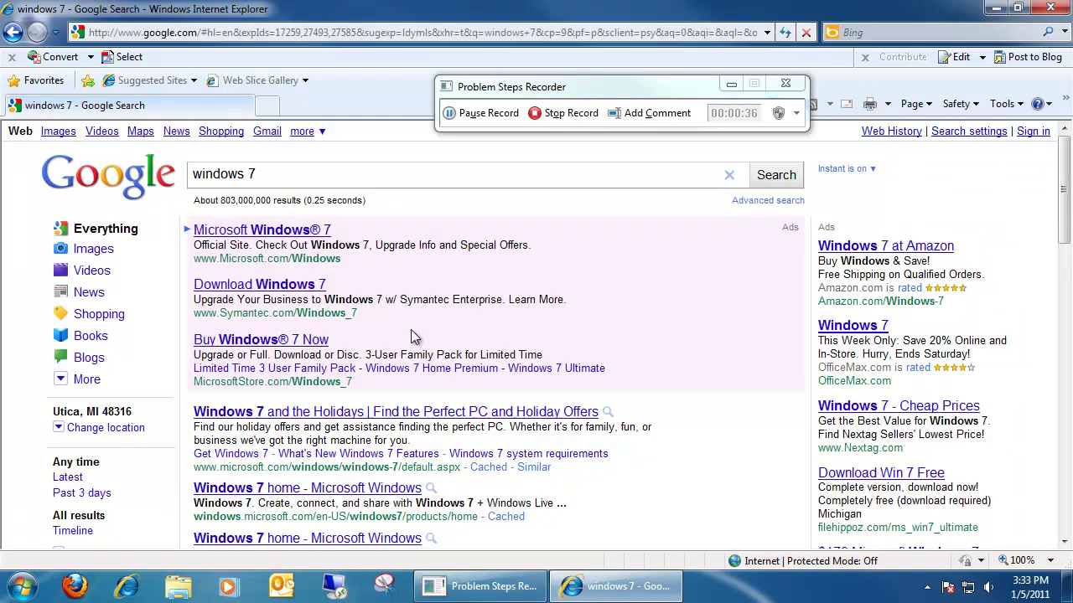
scroll(412, 336, "down", 2)
left_click(277, 301)
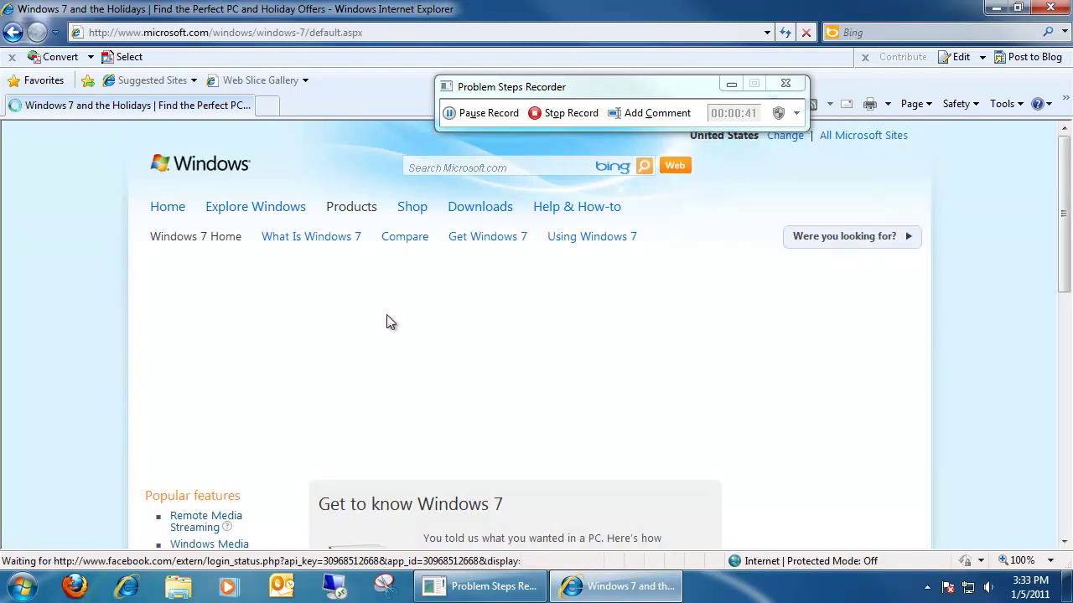
left_click(1049, 8)
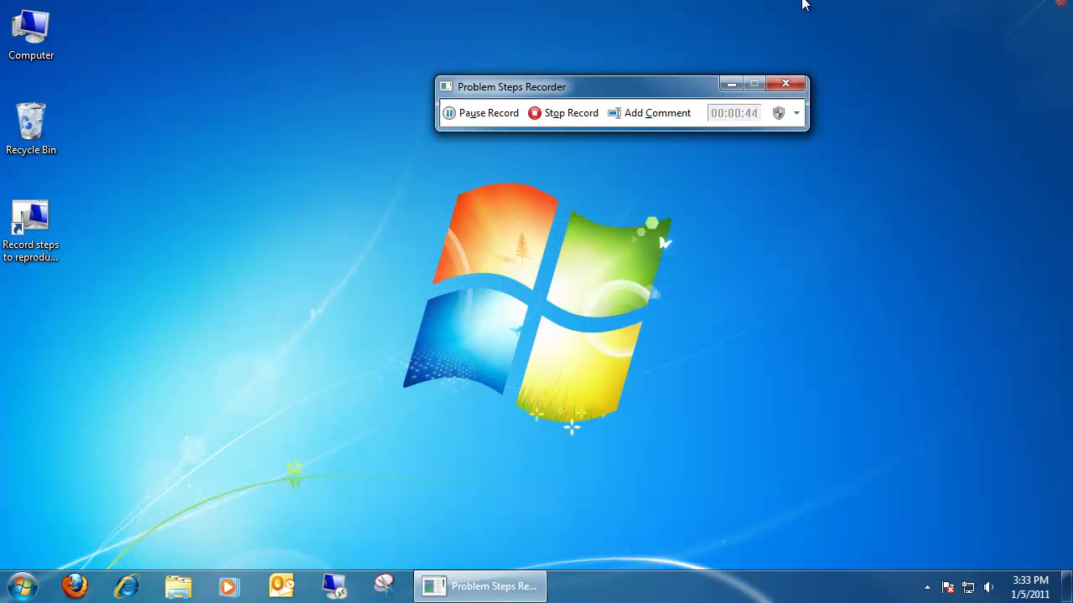
Stop recording and save the captured steps to the Desktop as the ZIP file 'test'.
left_click(567, 116)
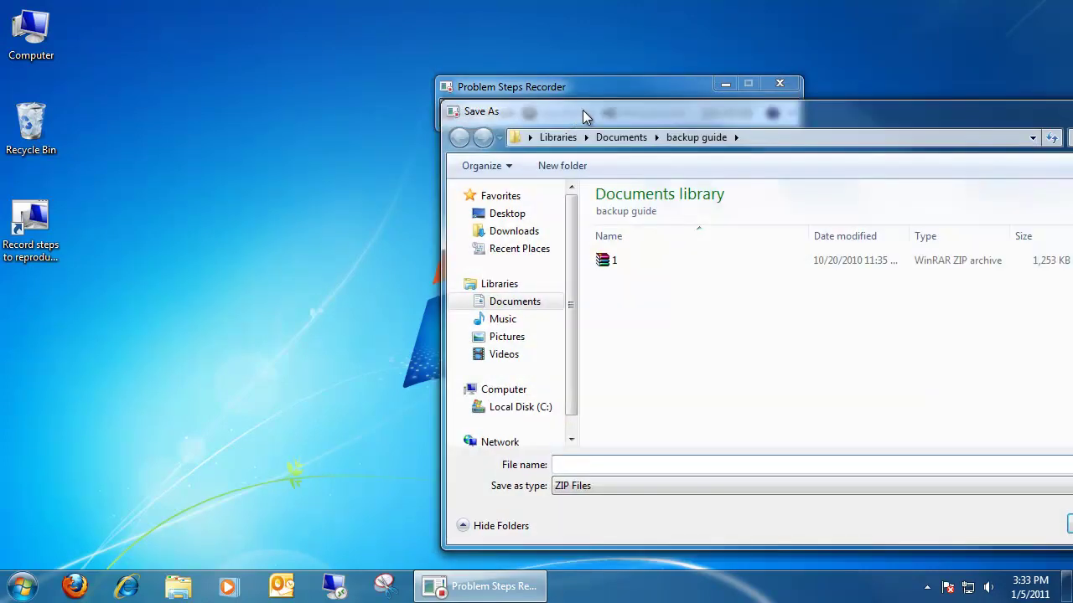
left_click_drag(583, 110, 334, 30)
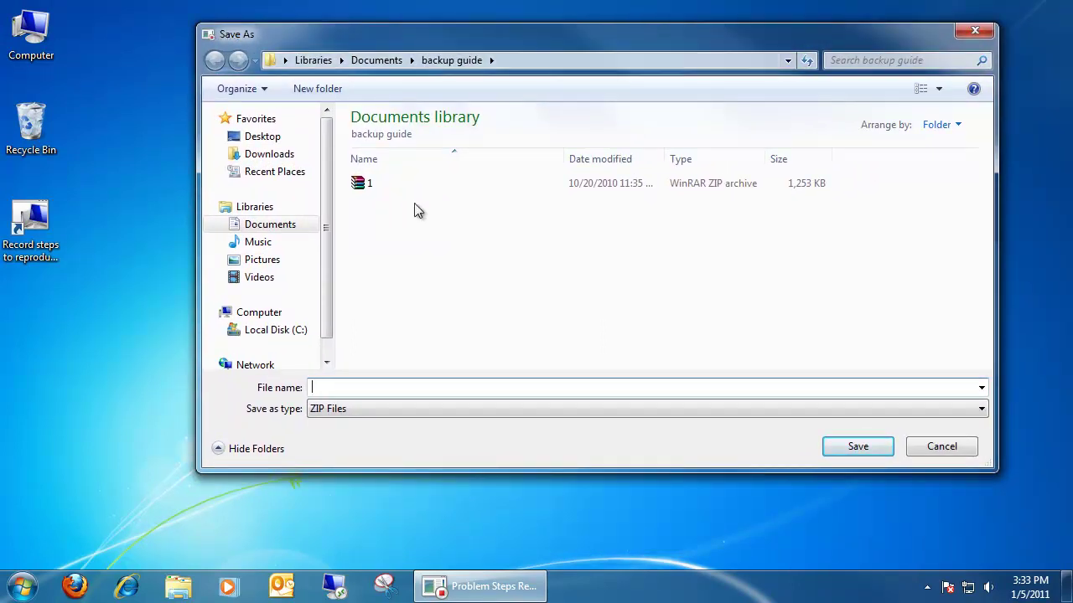
left_click(282, 144)
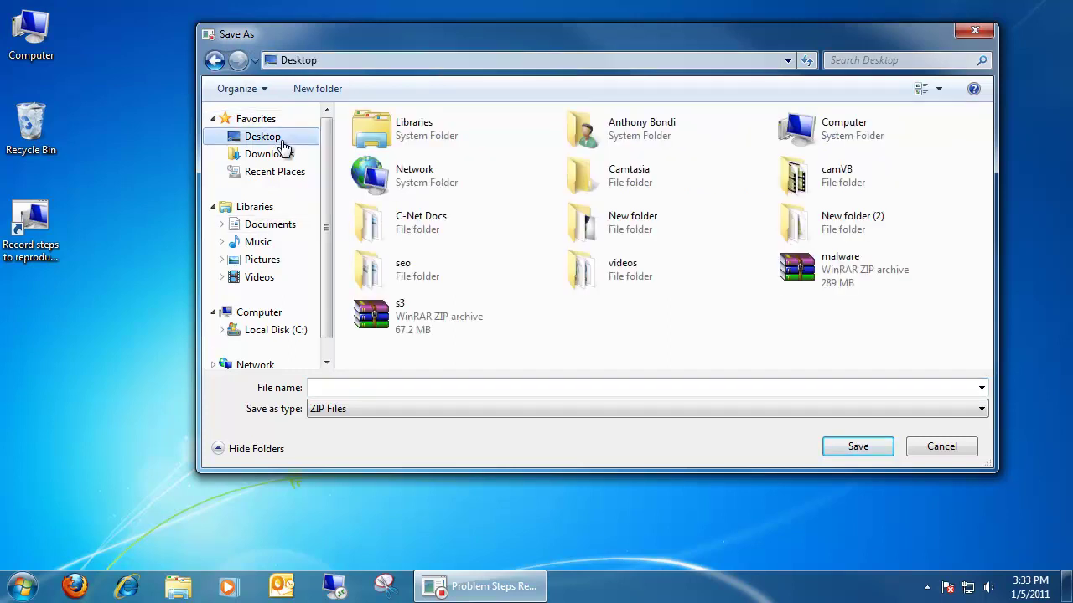
left_click(451, 386)
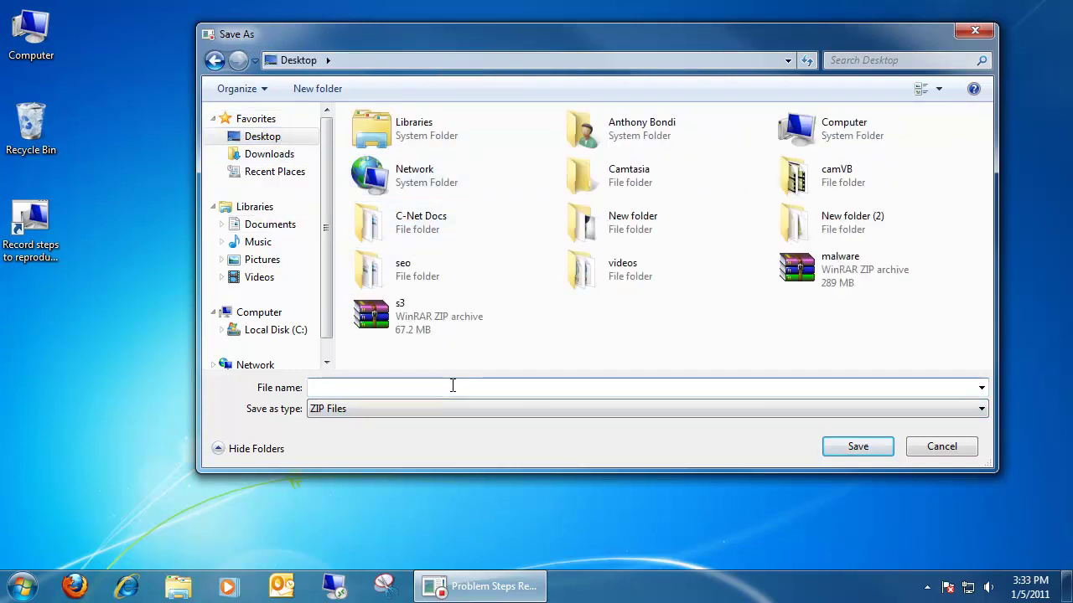
type("test")
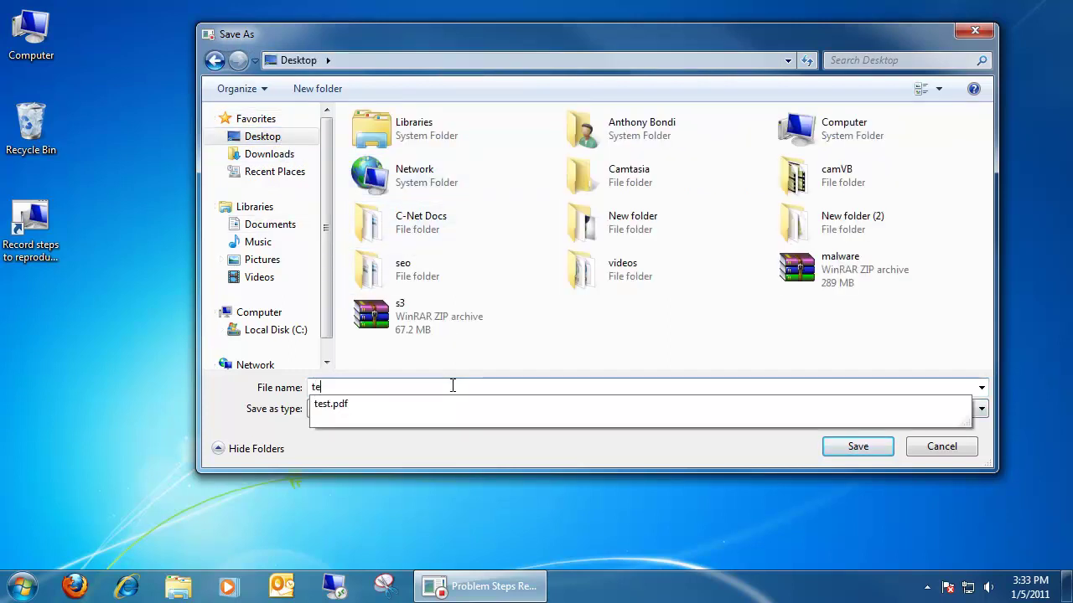
left_click(866, 450)
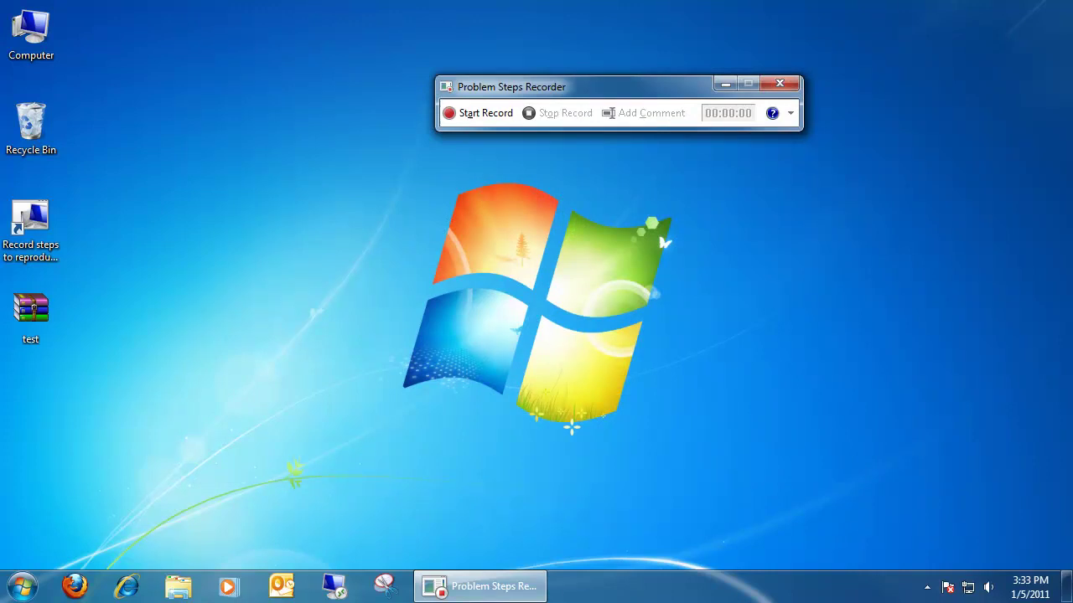
Open test.zip in a maximized WinRAR window and open the Problem_ .mht steps file.
double_click(37, 310)
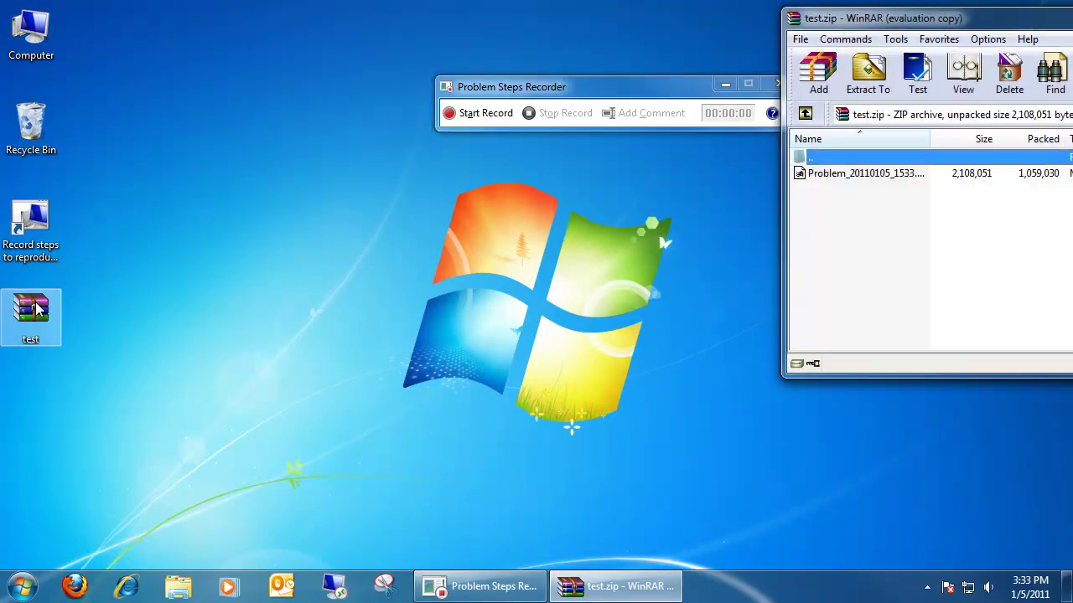
left_click_drag(898, 27, 548, 55)
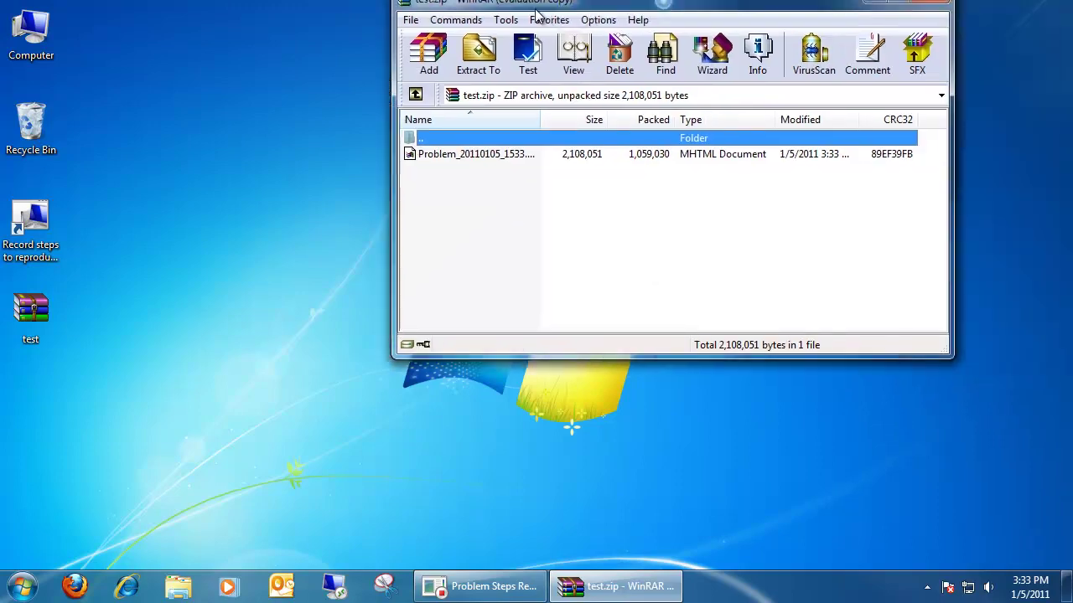
left_click_drag(537, 12, 536, 1)
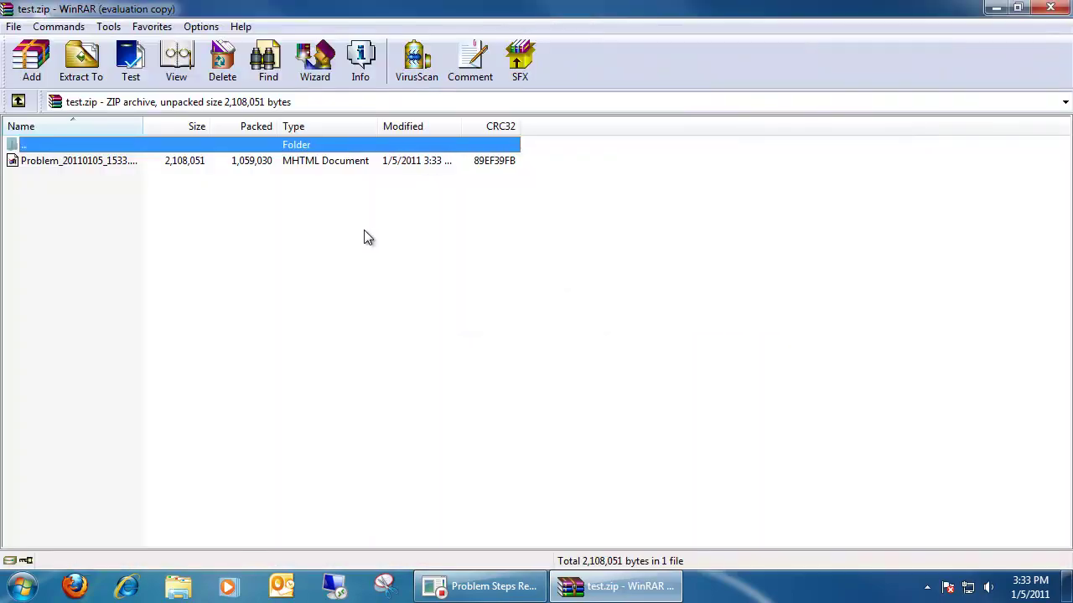
double_click(63, 161)
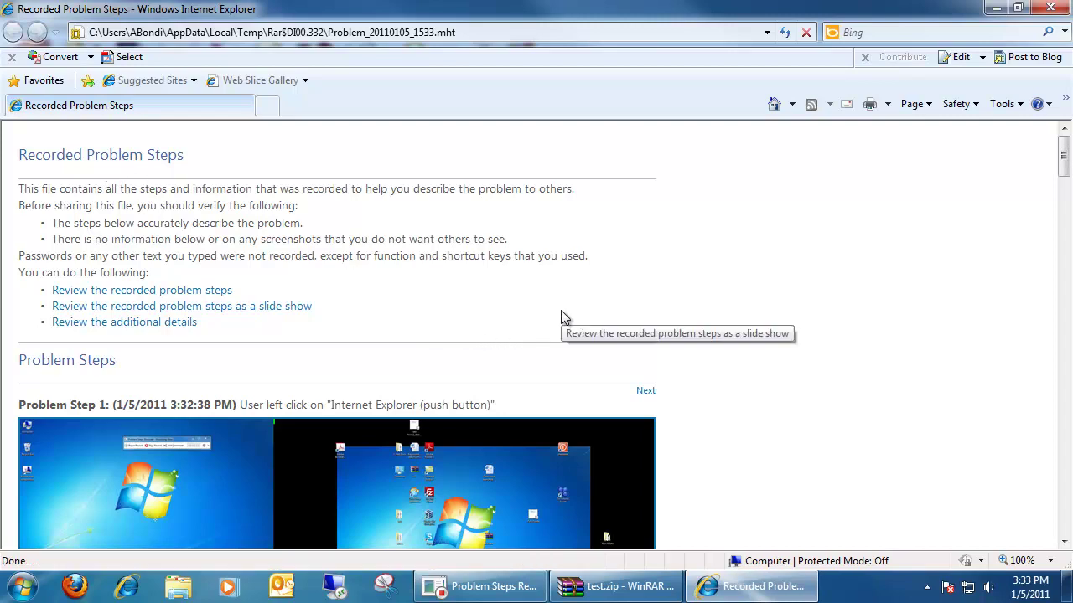
Scroll through the Recorded Problem Steps screenshots down to Step 8.
scroll(561, 310, "down", 2)
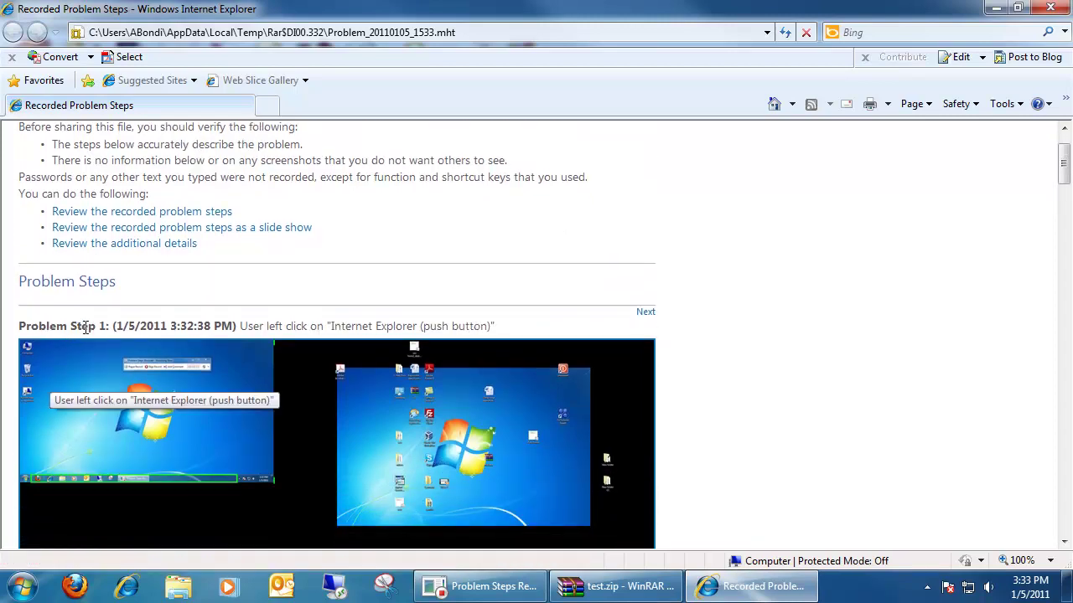
scroll(248, 316, "down", 5)
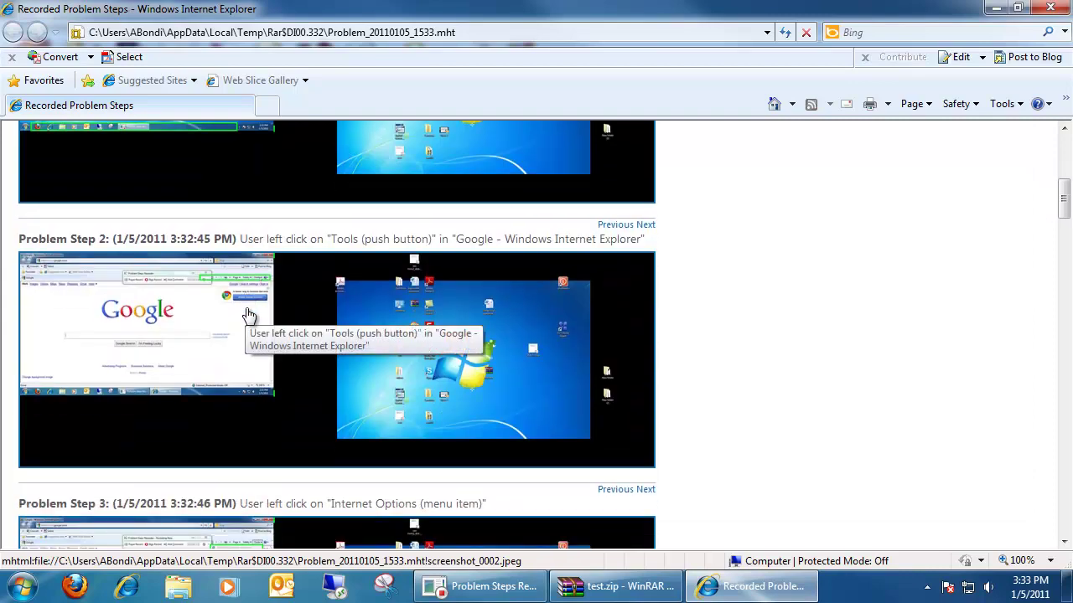
scroll(486, 344, "down", 6)
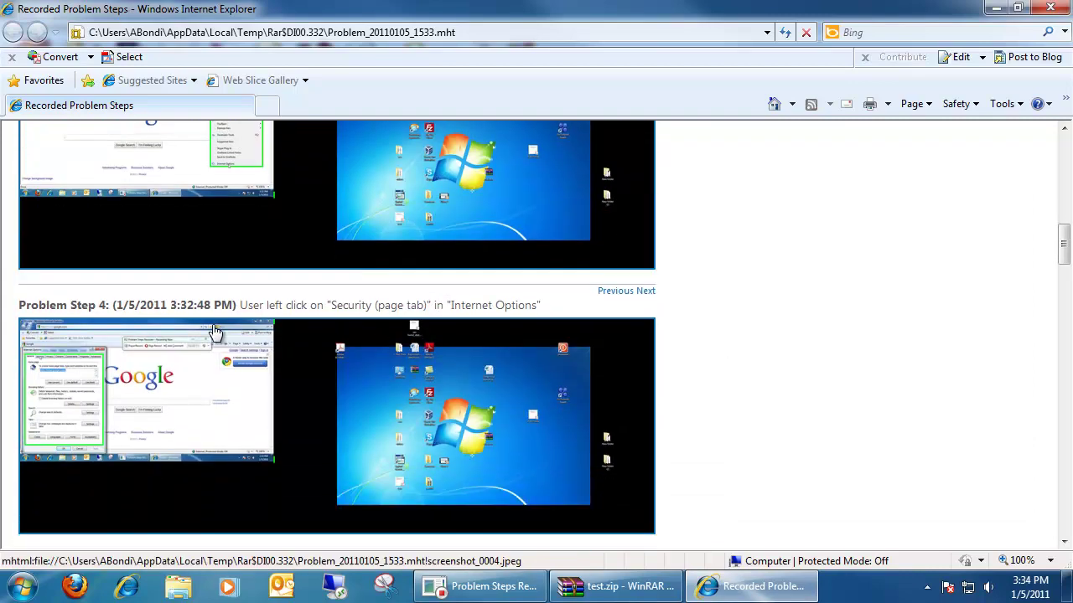
scroll(525, 306, "down", 1)
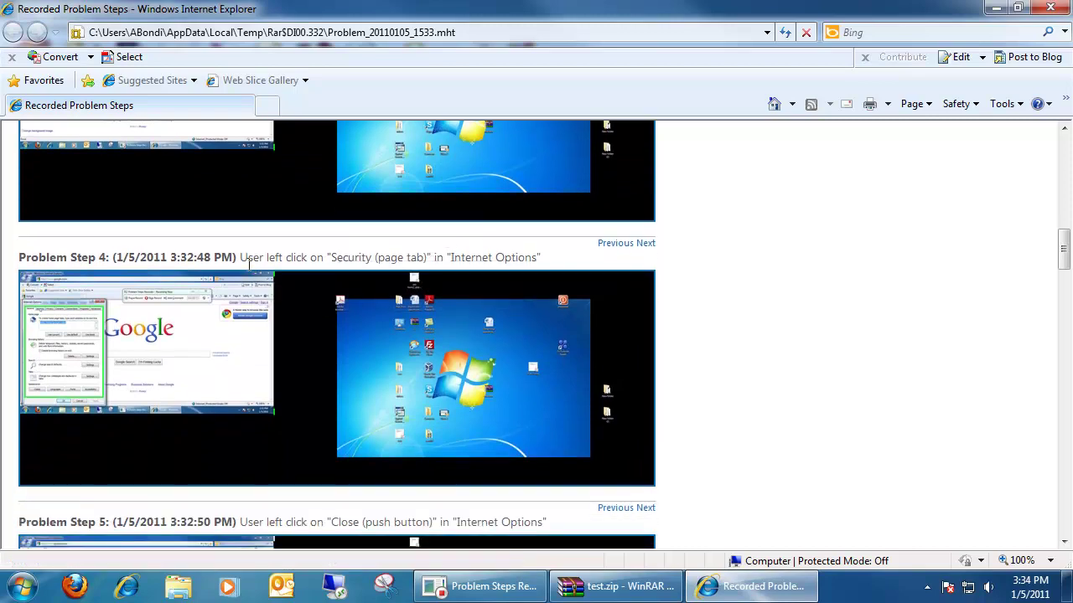
scroll(414, 309, "down", 2)
scroll(414, 308, "down", 1)
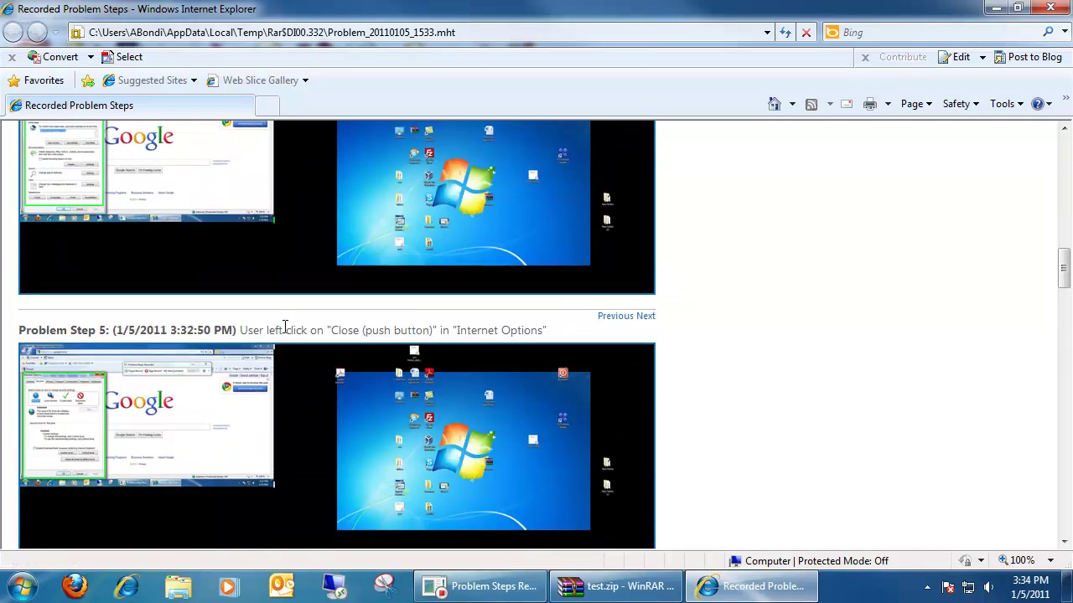
scroll(465, 334, "down", 1)
scroll(465, 333, "down", 7)
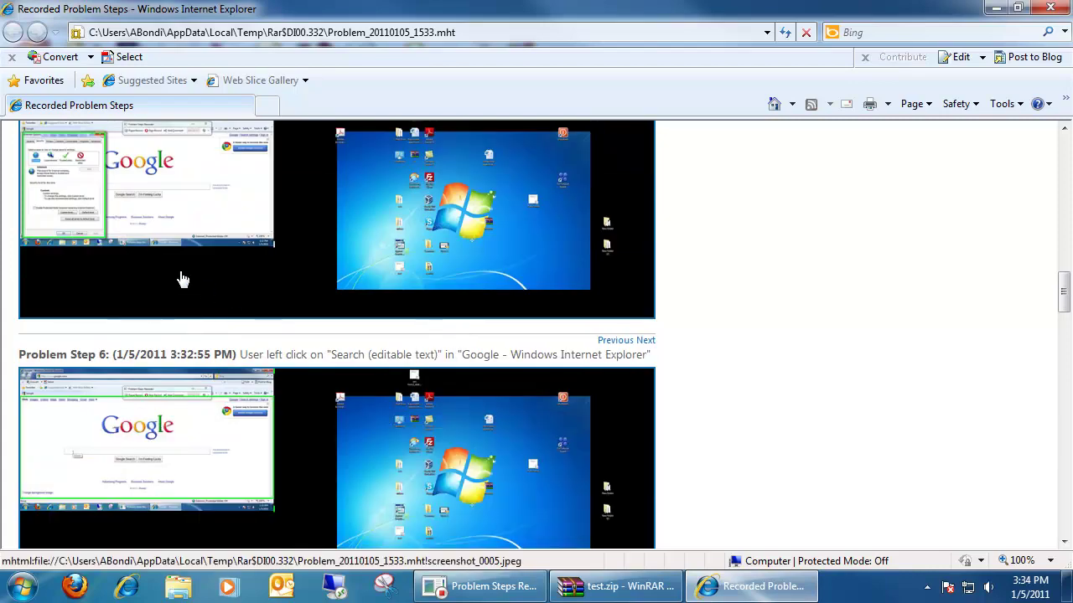
scroll(184, 254, "down", 6)
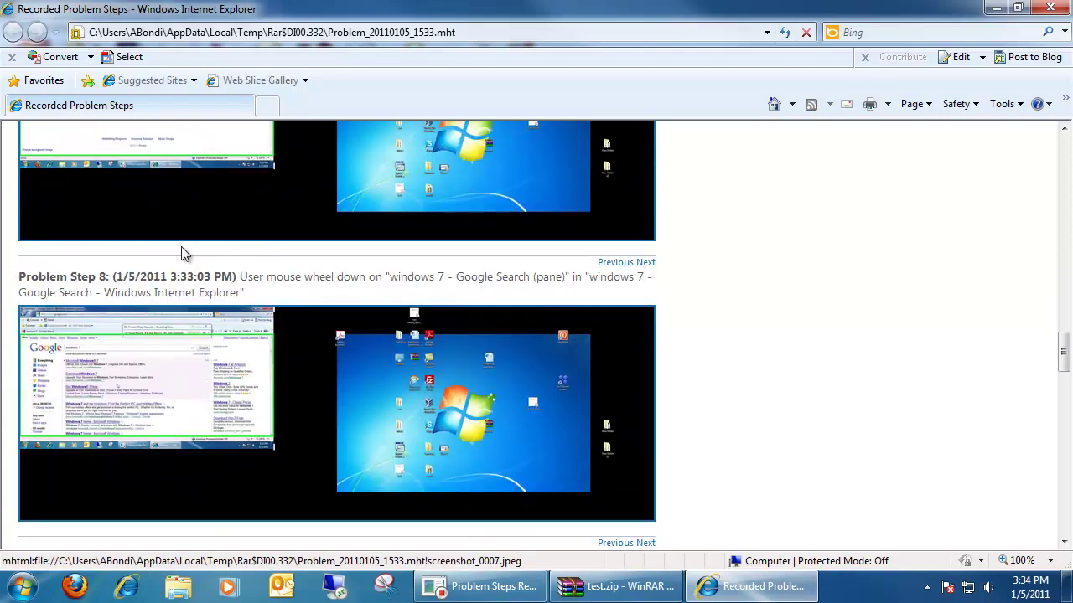